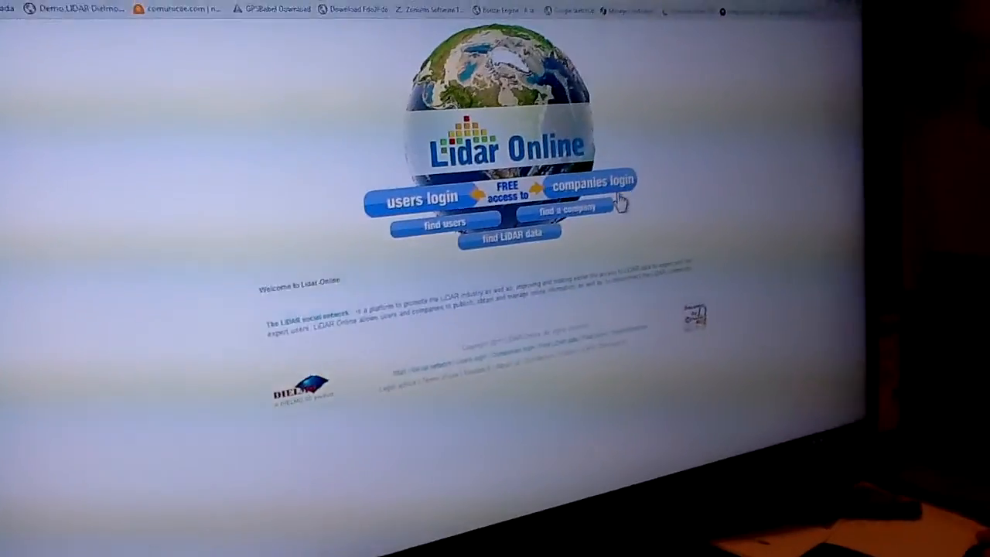
Go to the companies directory listing LiDAR providers.
left_click(621, 202)
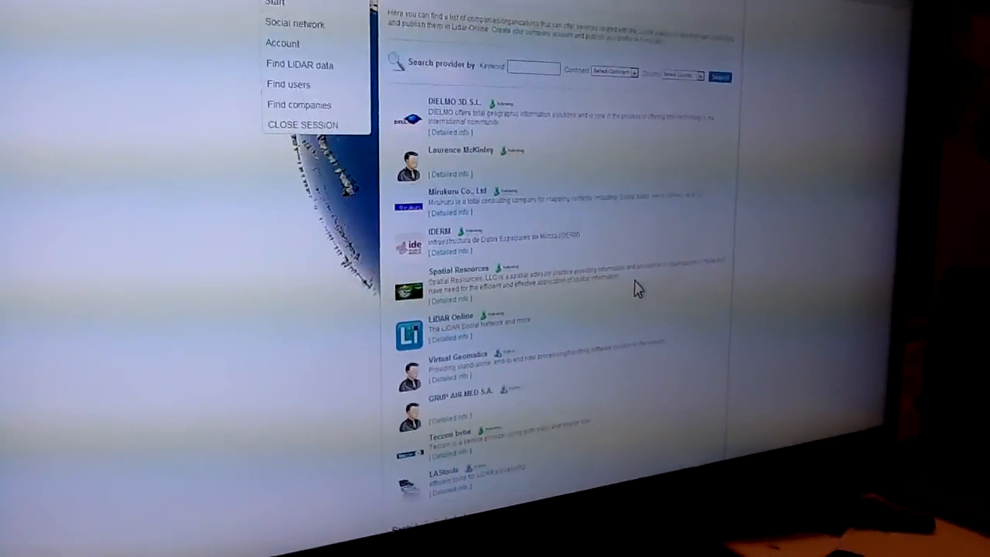
scroll(637, 288, "down", 2)
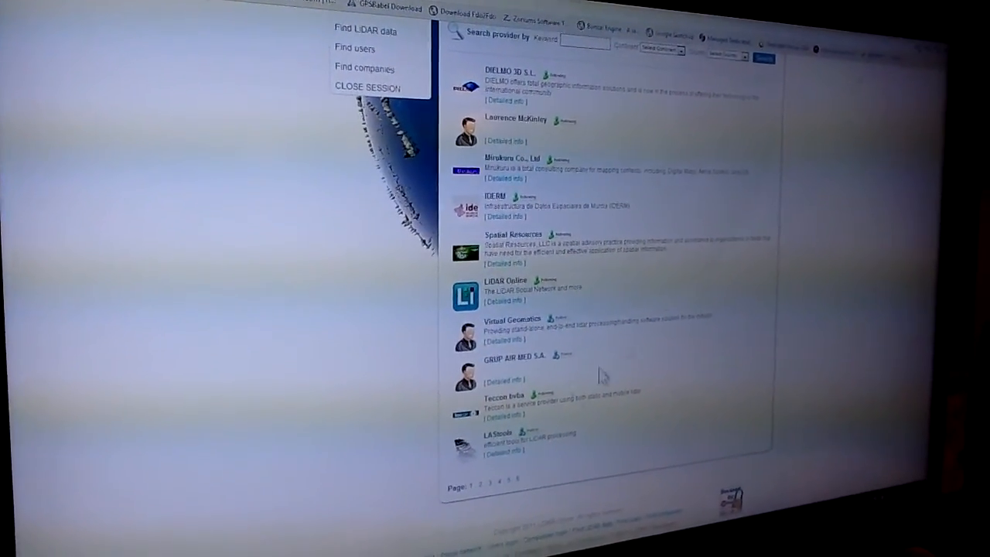
scroll(669, 287, "up", 3)
Peek at the Country filter list, then view Teccon bvba's detailed company info.
left_click(723, 187)
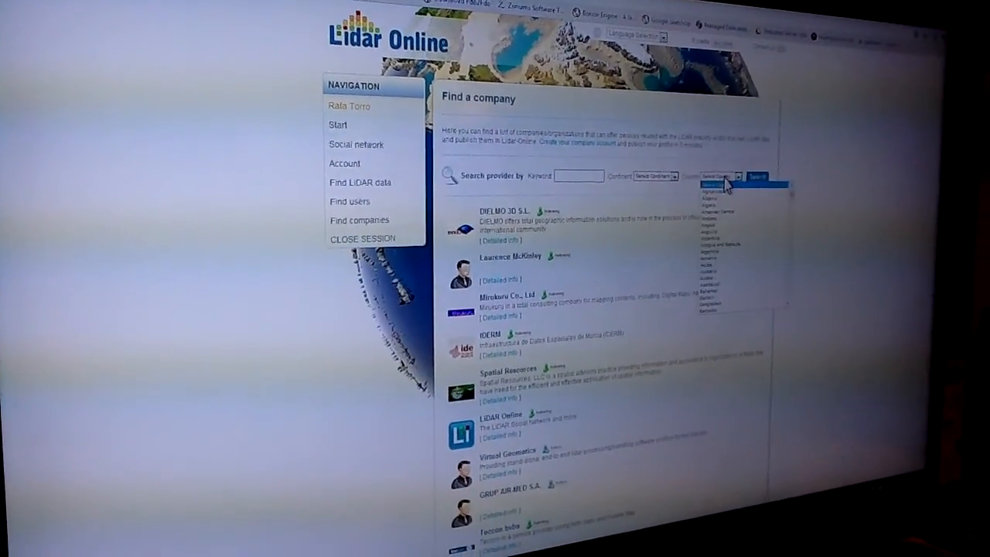
left_click(657, 216)
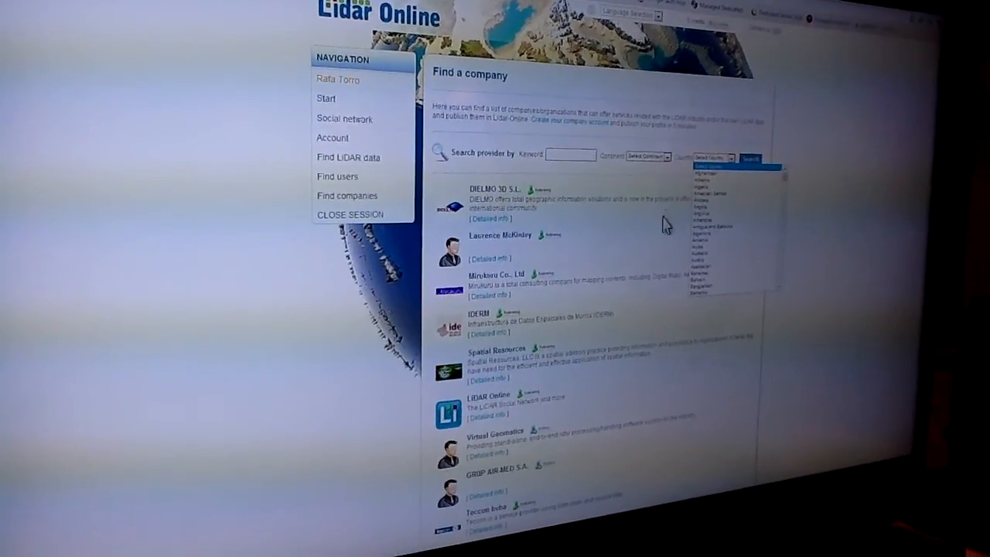
scroll(653, 270, "down", 4)
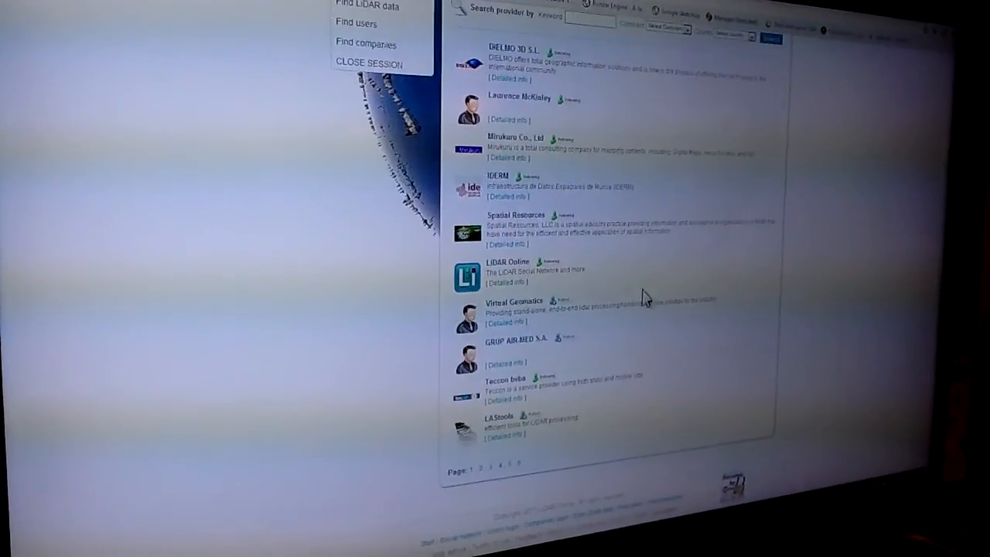
left_click(507, 404)
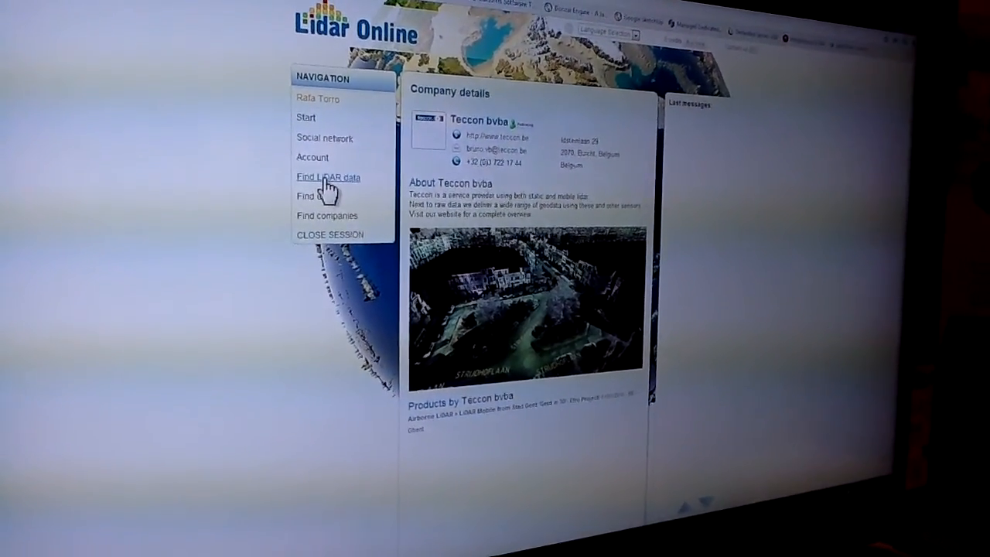
Start a LiDAR data search by map and set the Europe map view as the search region.
left_click(323, 179)
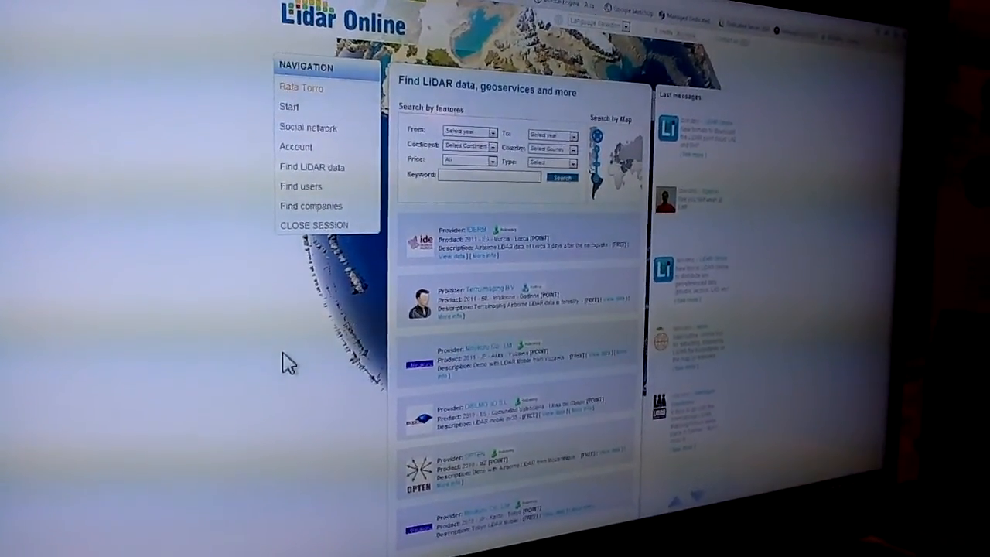
scroll(287, 362, "down", 4)
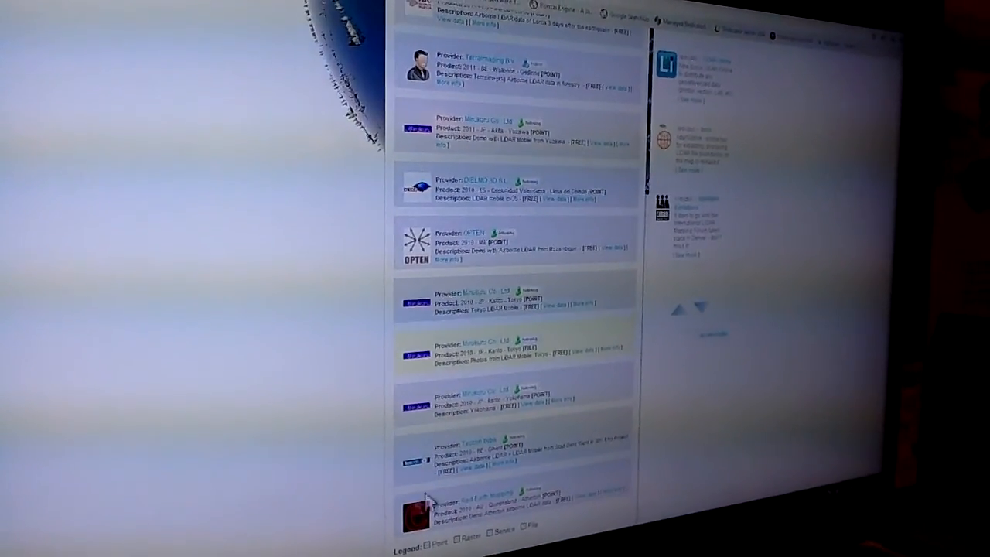
scroll(607, 140, "up", 4)
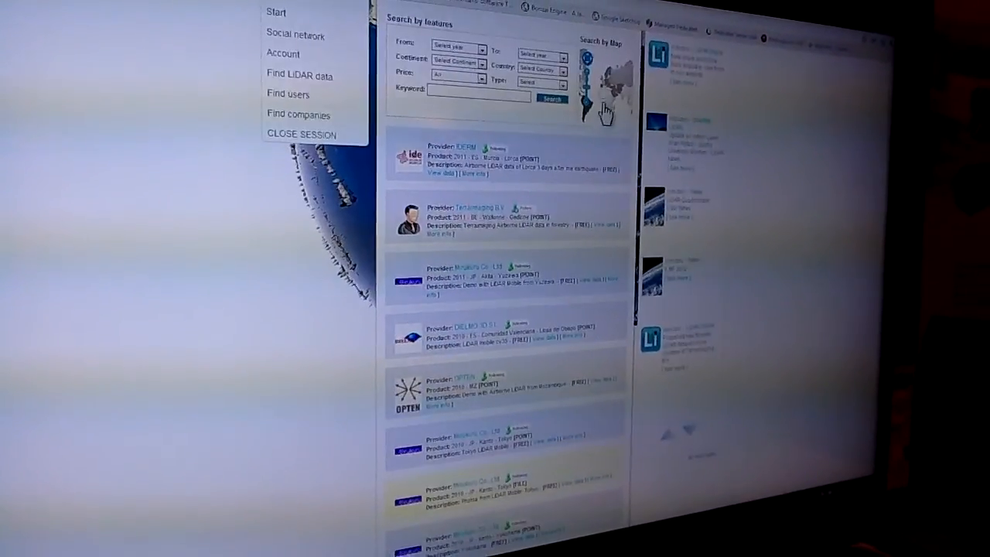
left_click(607, 93)
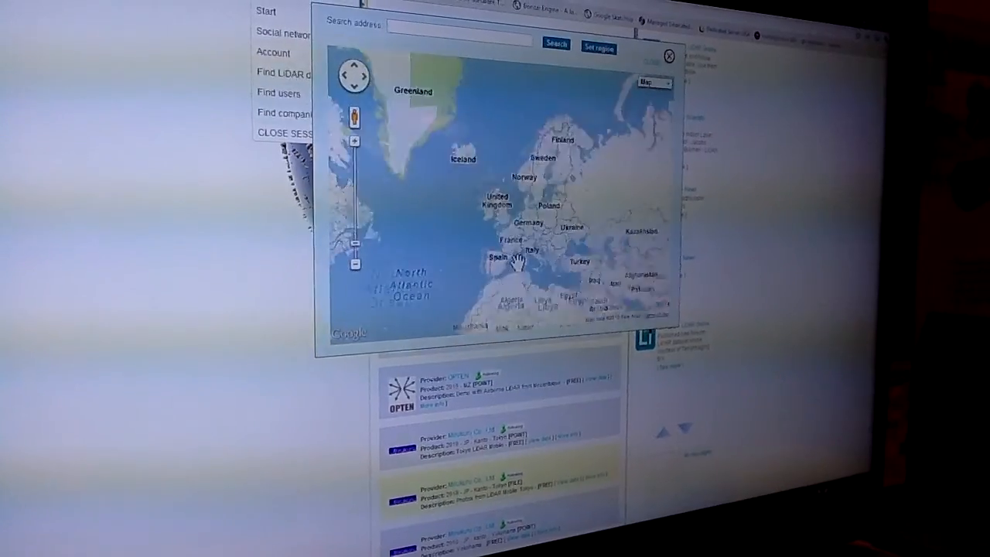
scroll(518, 261, "up", 2)
scroll(537, 212, "up", 2)
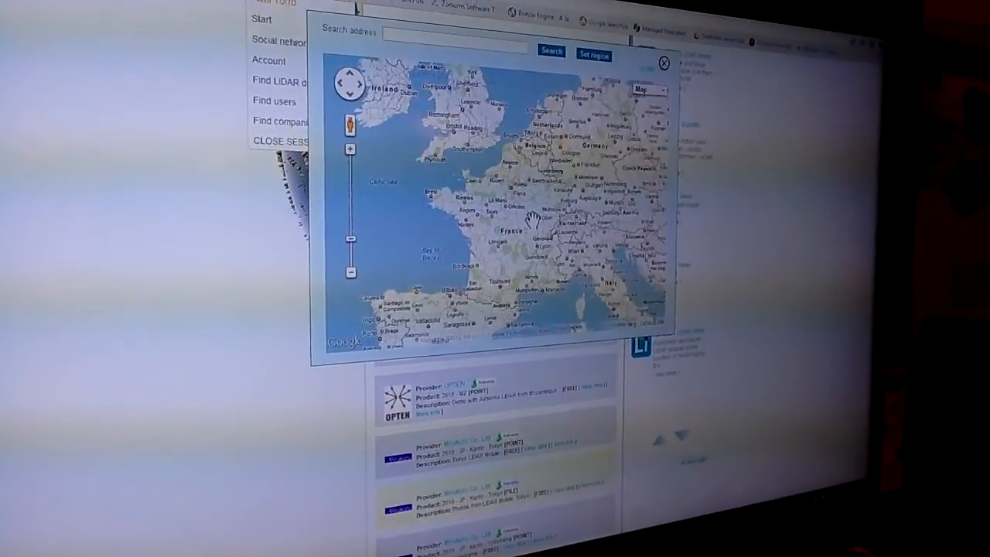
left_click(596, 65)
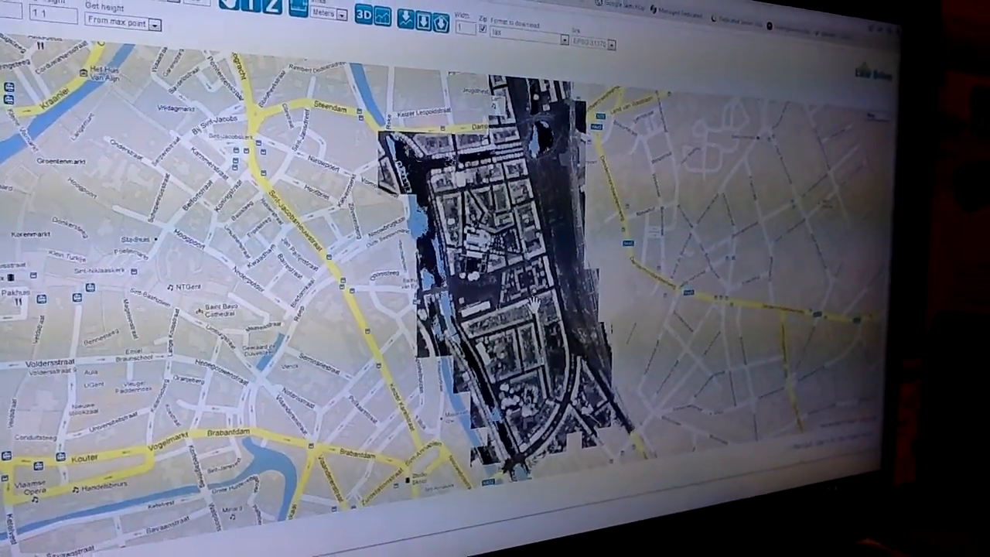
scroll(541, 301, "up", 2)
scroll(537, 294, "up", 2)
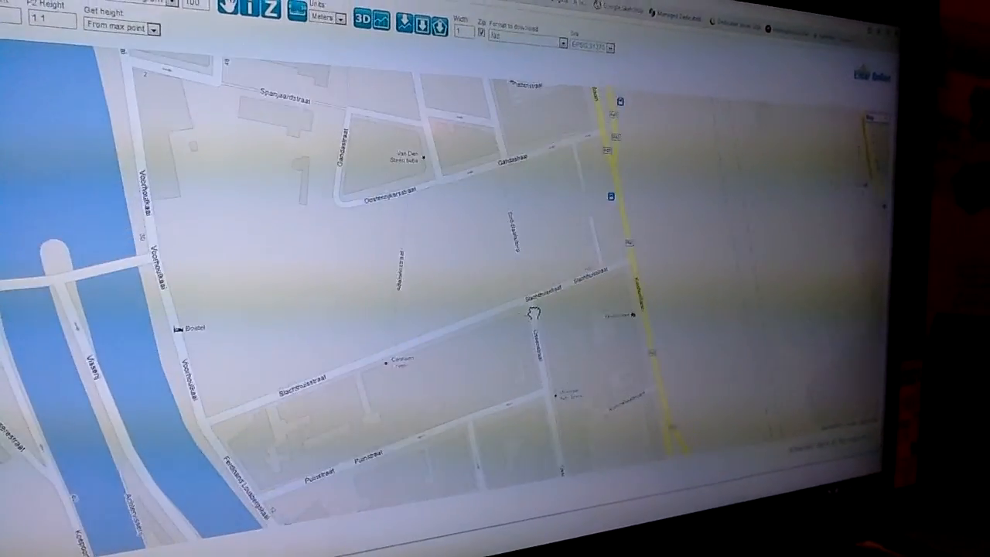
scroll(532, 277, "up", 3)
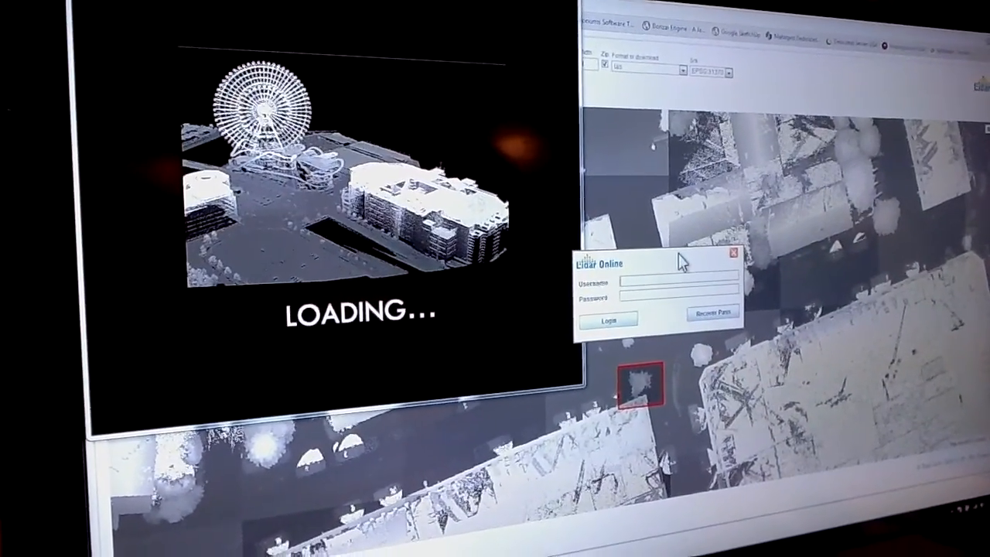
type("demo@demo")
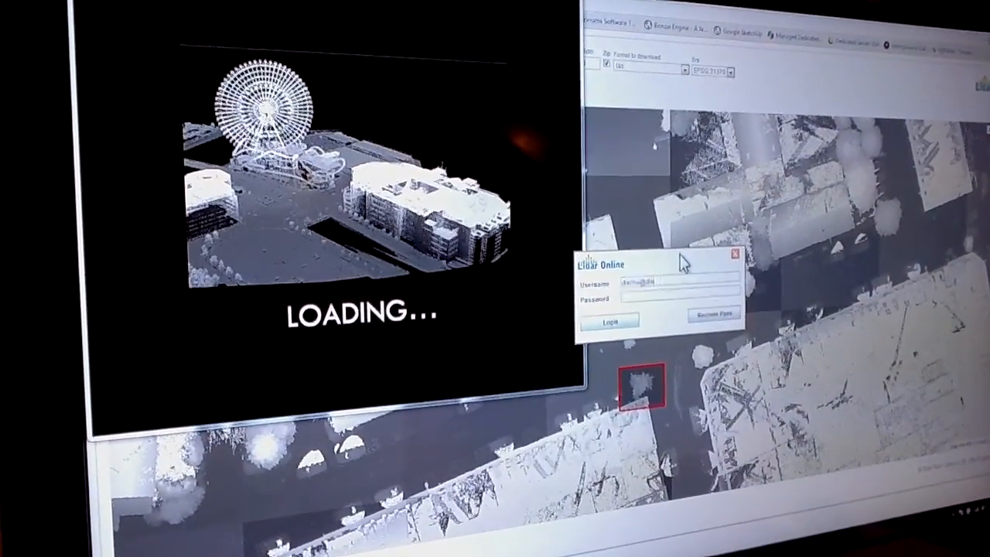
type(".com")
Log in with the entered credentials and confirm the operation cost to load the 3D viewer.
key("Tab")
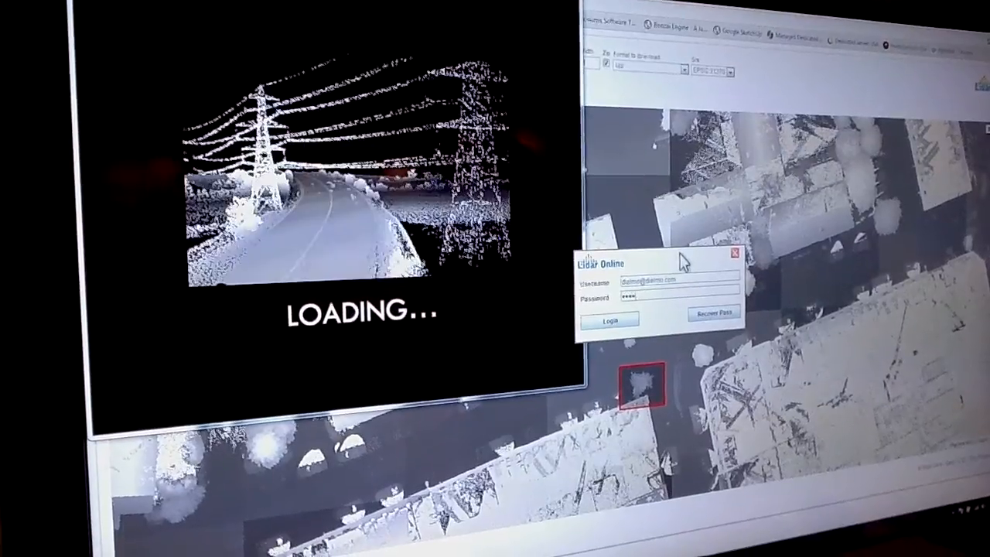
type("******")
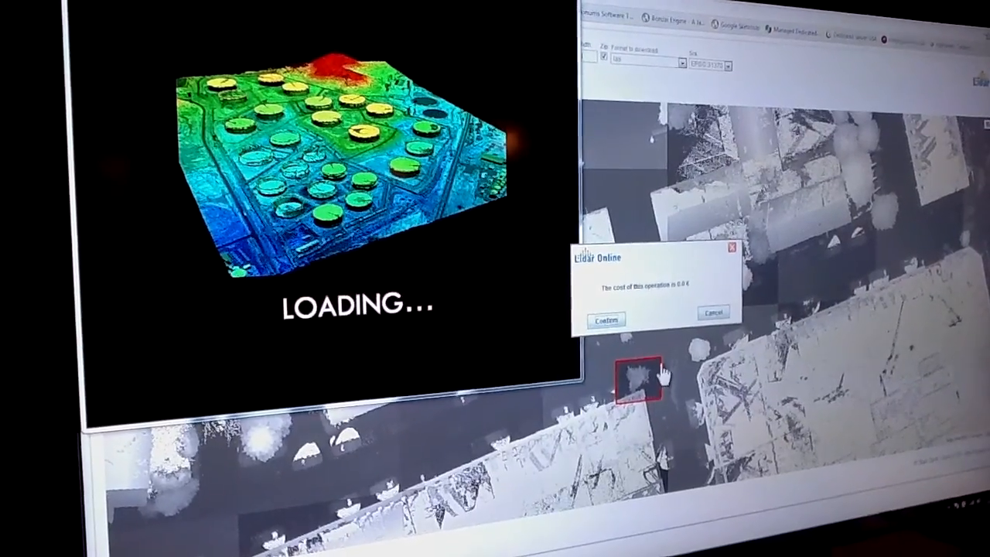
left_click(605, 315)
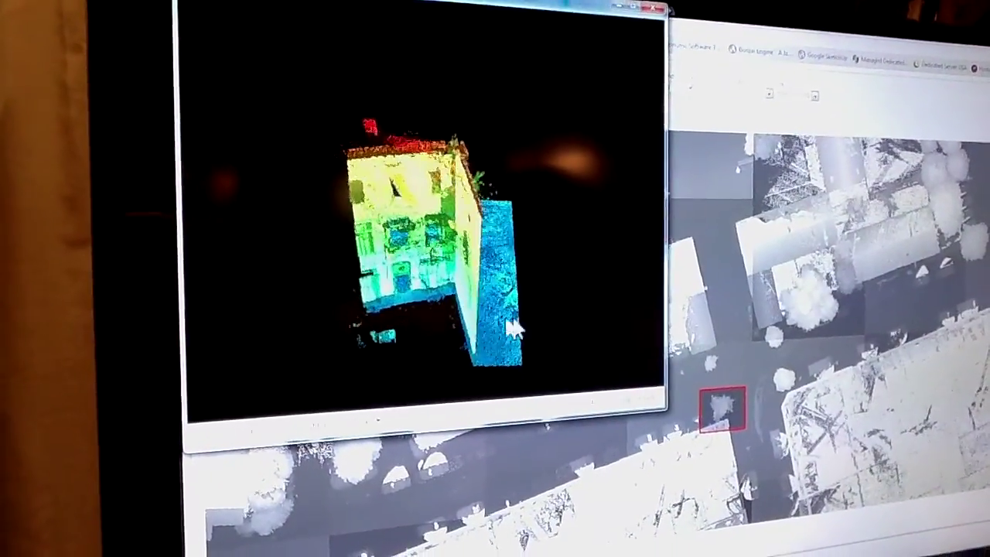
Orbit the tower point cloud to inspect its facades, then close the 3D viewer.
mouse_move(551, 263)
left_mouse_down()
mouse_move(603, 286)
mouse_move(592, 418)
mouse_move(534, 437)
left_mouse_up()
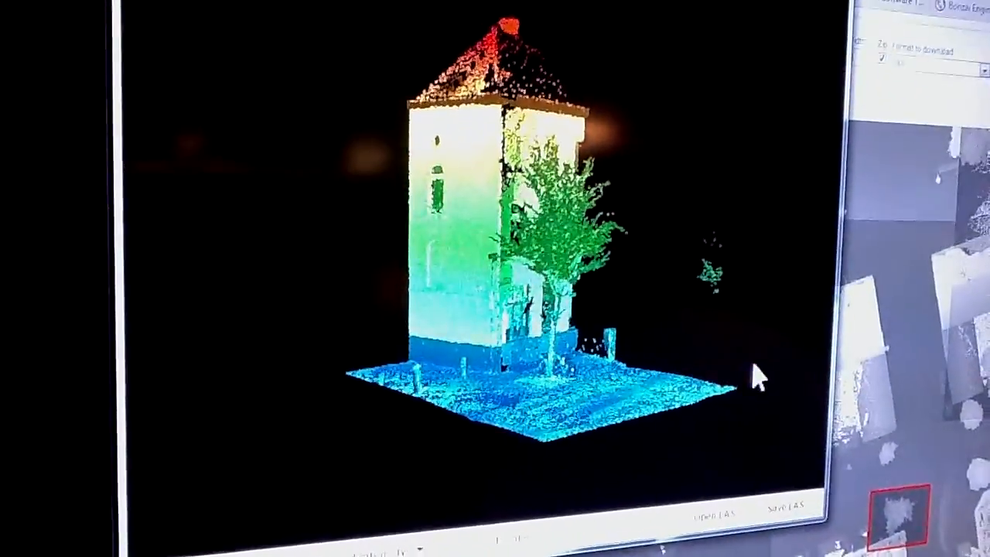
mouse_move(757, 379)
left_mouse_down()
mouse_move(626, 406)
mouse_move(455, 404)
left_mouse_up()
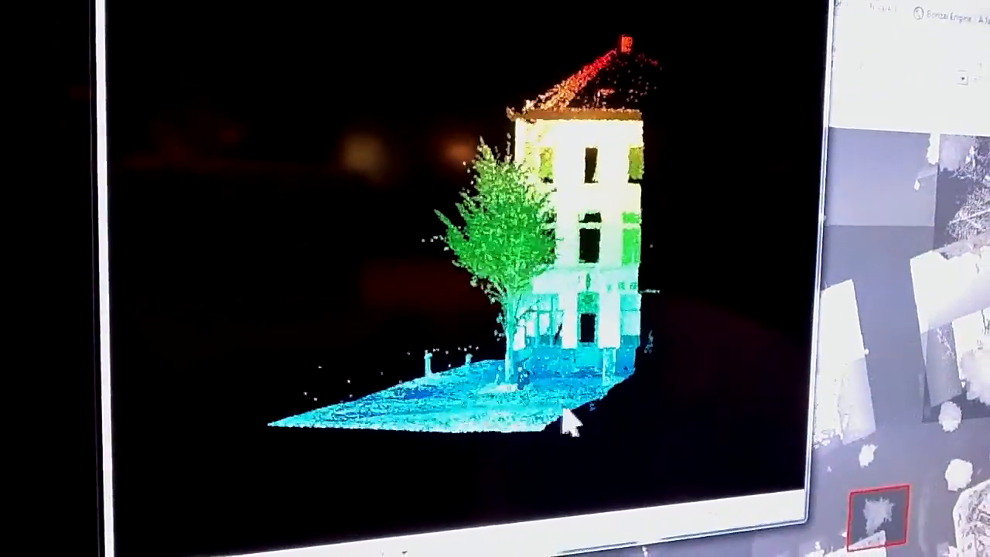
left_click_drag(568, 424, 479, 456)
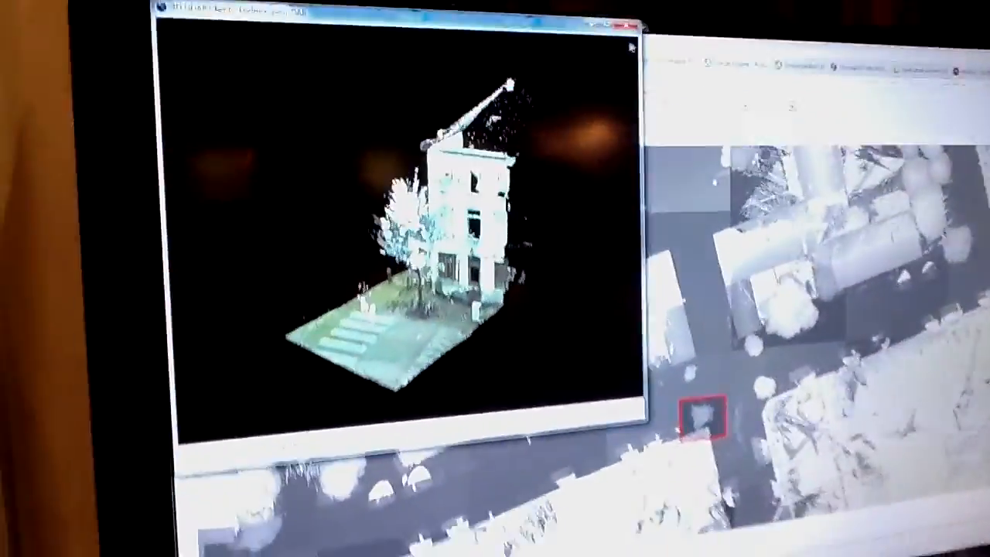
left_click(628, 29)
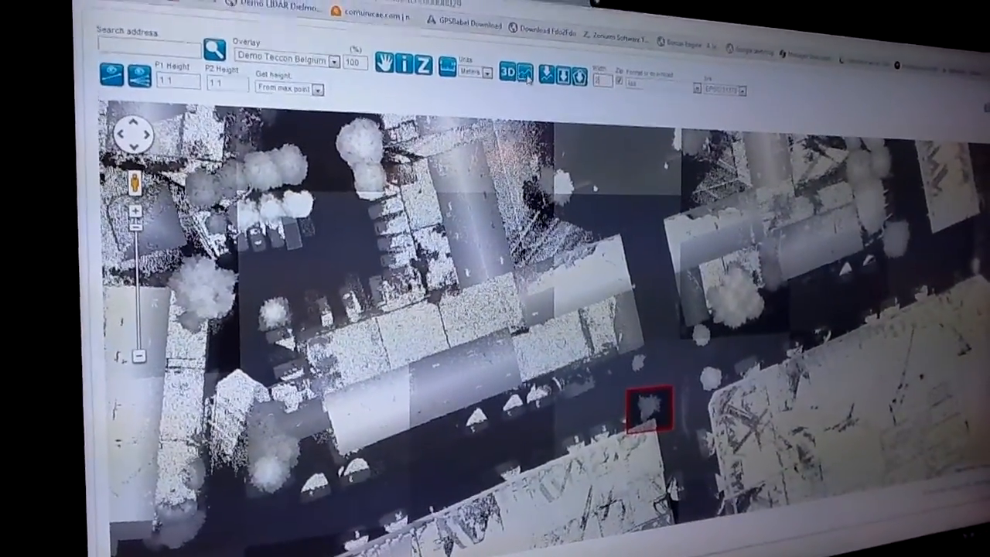
Draw a profile cut line across the street with the profile tool.
left_click(576, 74)
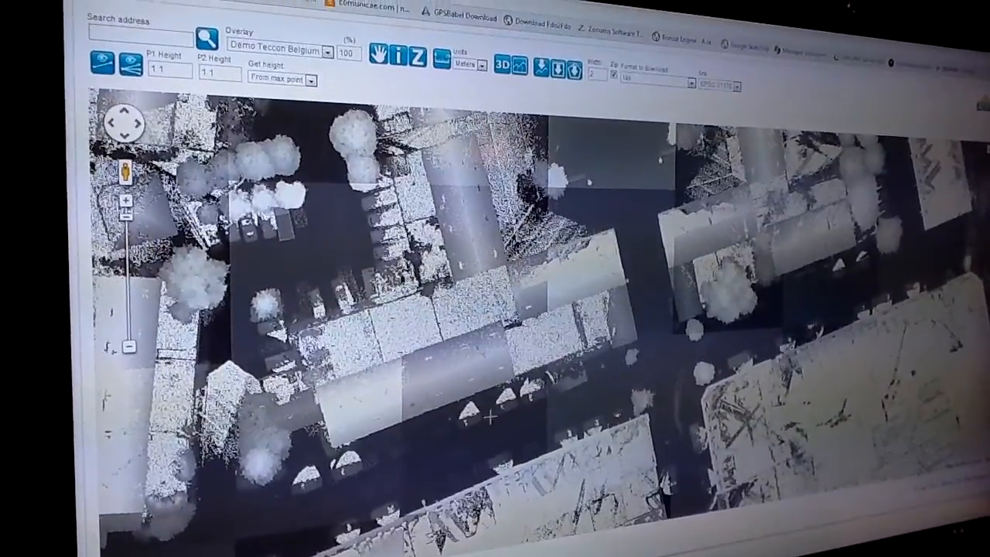
left_click(467, 441)
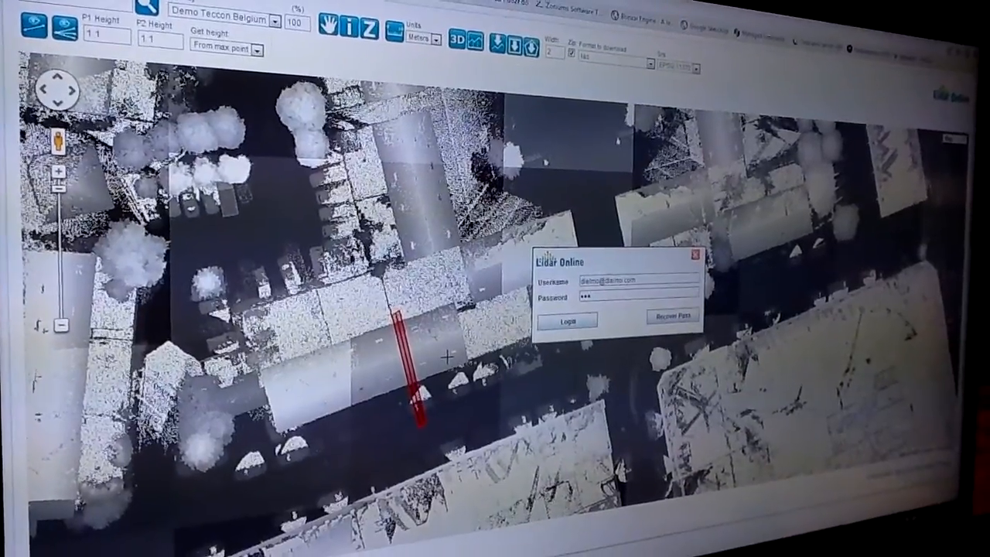
type("•")
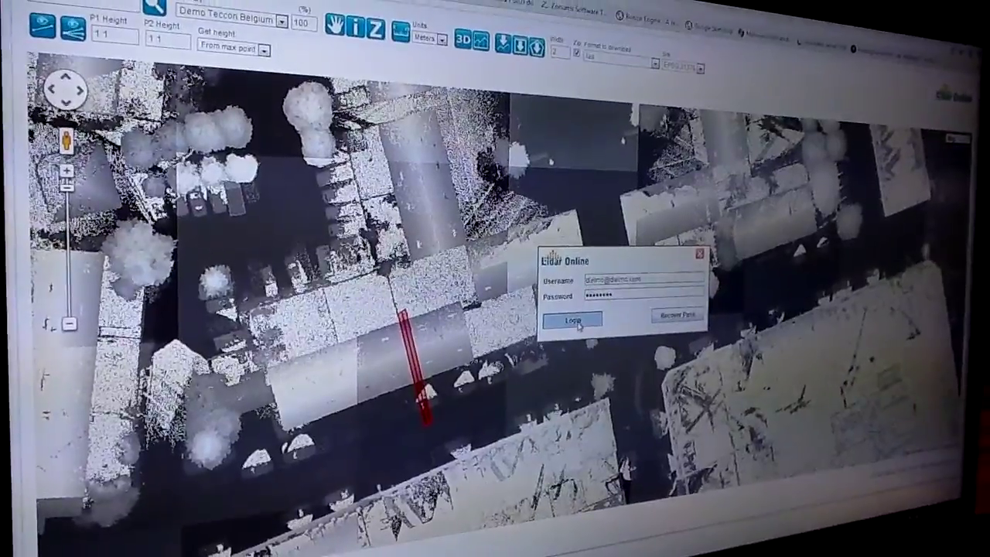
Submit the login to open the height-versus-distance profile of the house.
left_click(573, 321)
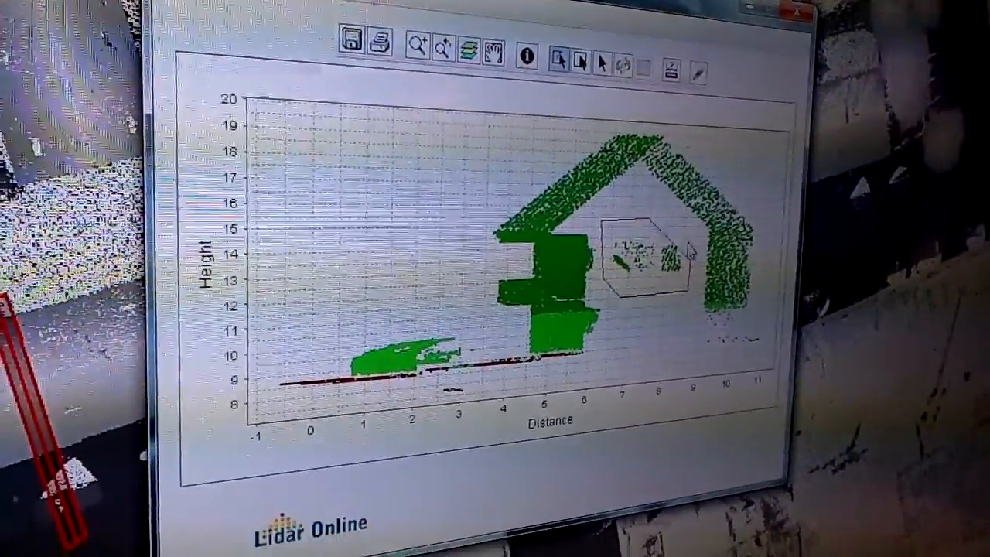
Delete the stray points inside the house, select its wall and roof points for reclassification, and close the profile.
left_click_drag(624, 317, 658, 298)
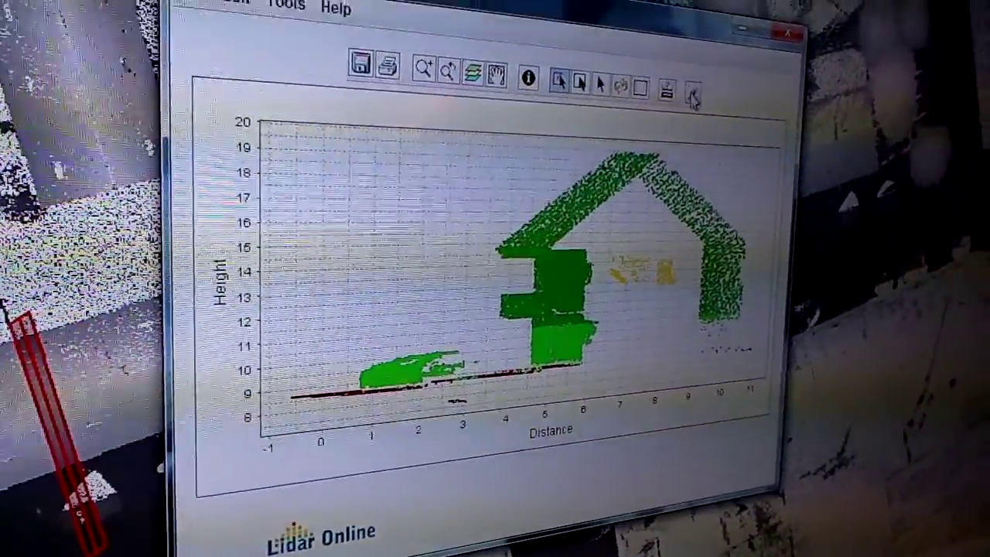
left_click(710, 74)
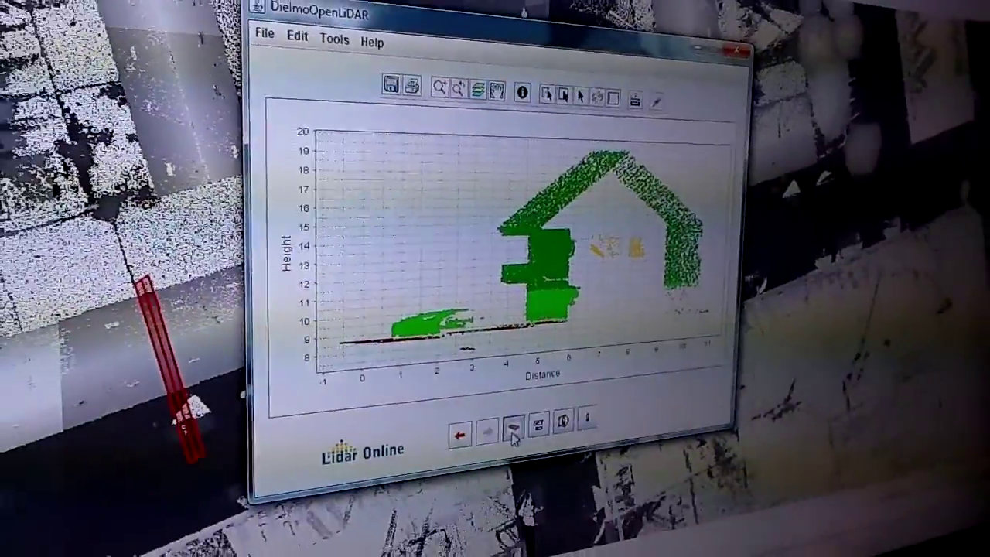
left_click(499, 487)
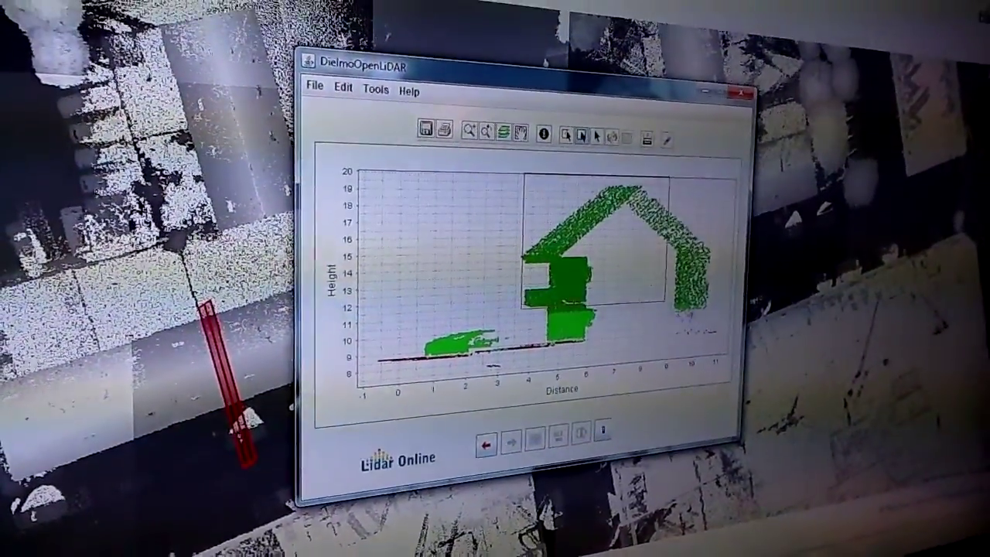
left_click_drag(534, 159, 719, 309)
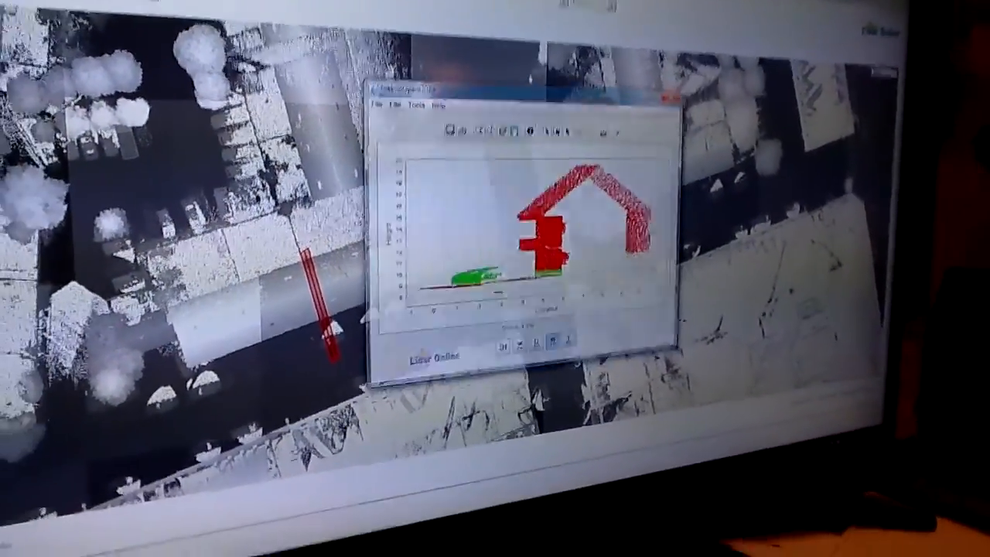
left_click(670, 99)
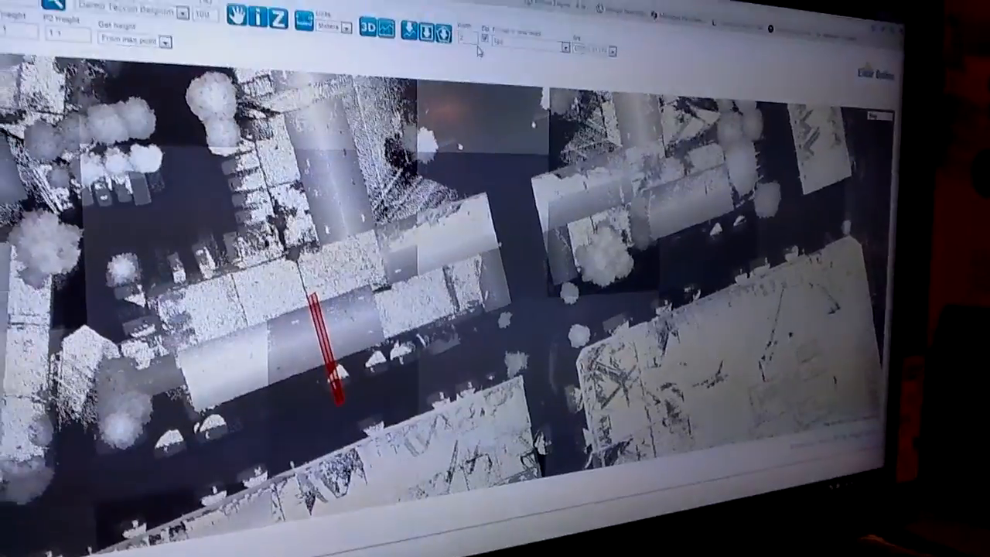
Choose kml_height as the download format and clear the profile line from the map.
left_click(564, 48)
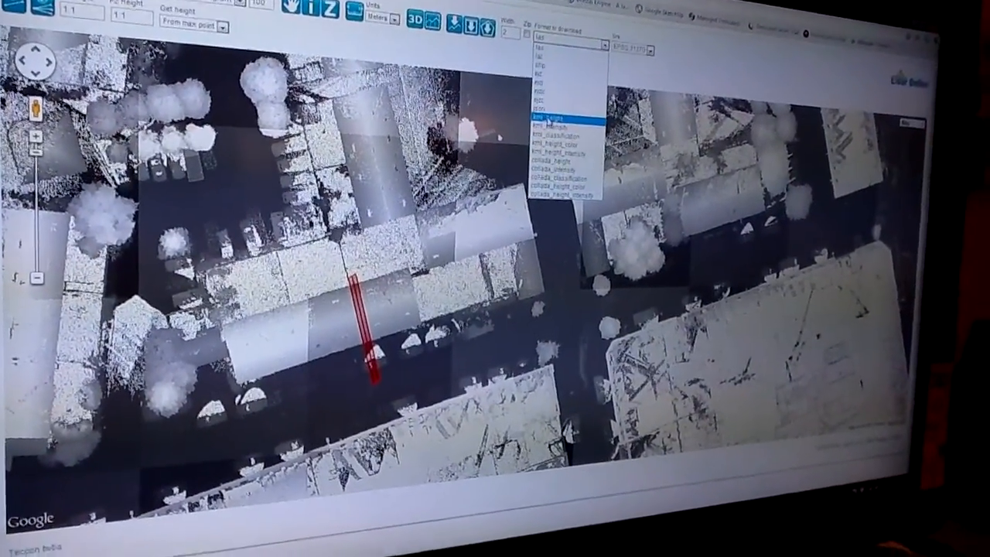
left_click(549, 119)
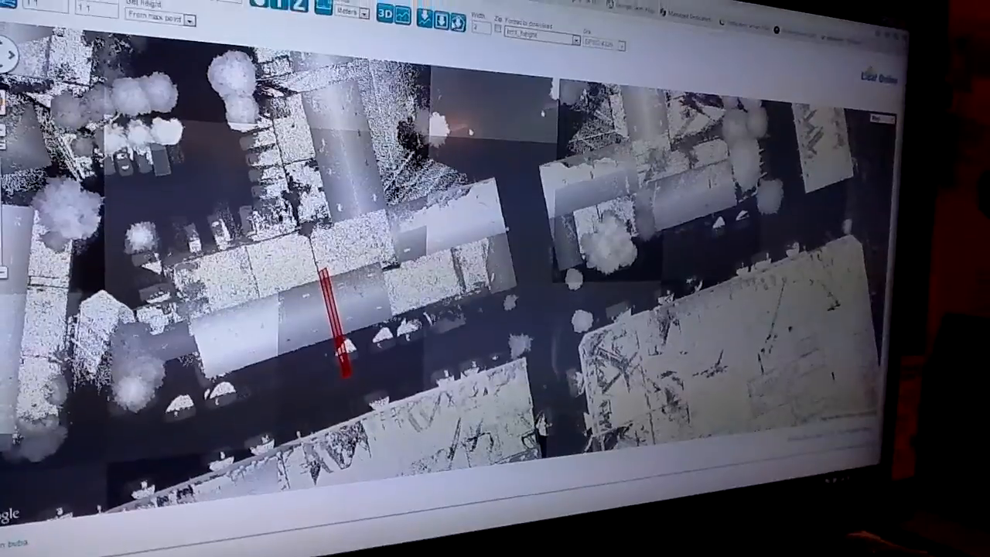
key("Escape")
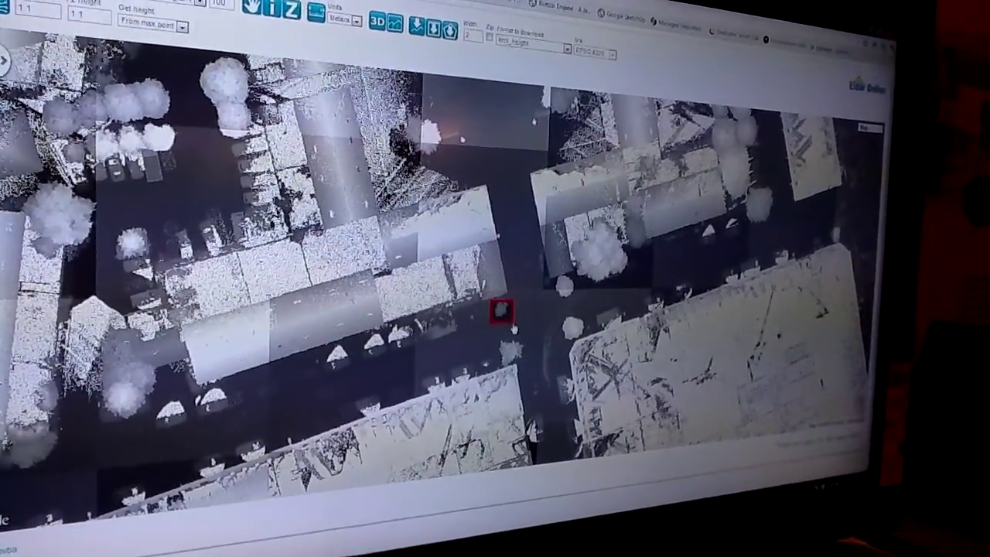
left_click(507, 311)
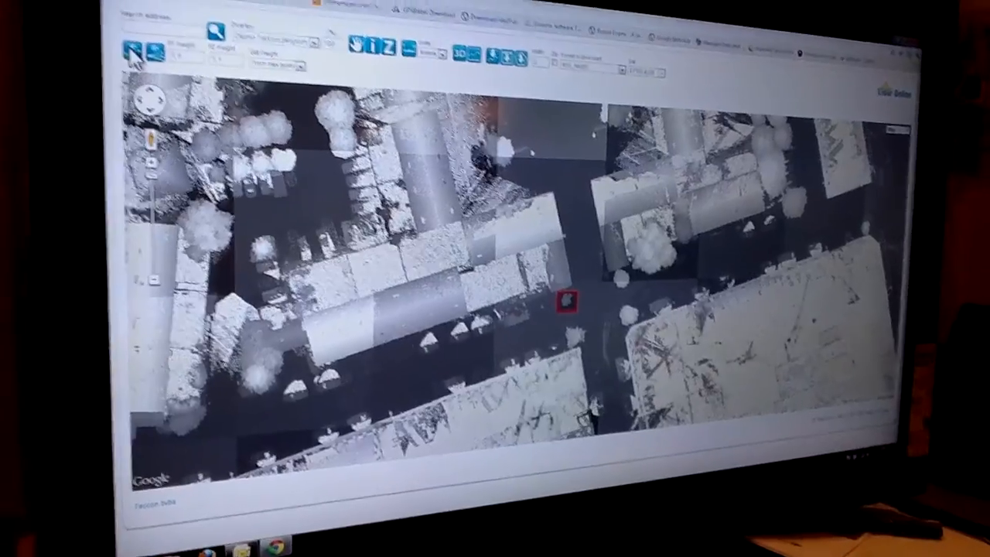
Switch to the visibility analysis tool, log in and accept the license of use.
left_click(133, 55)
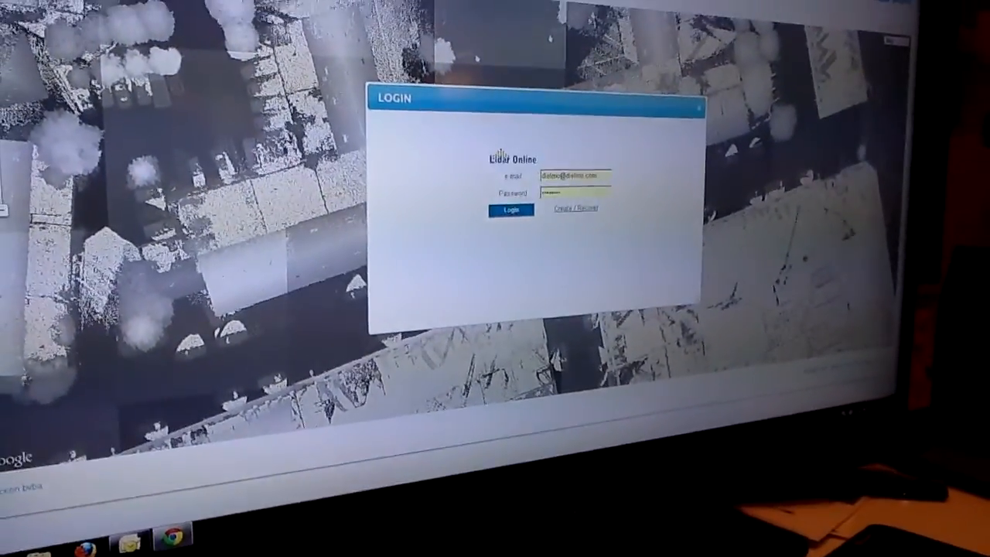
left_click(510, 210)
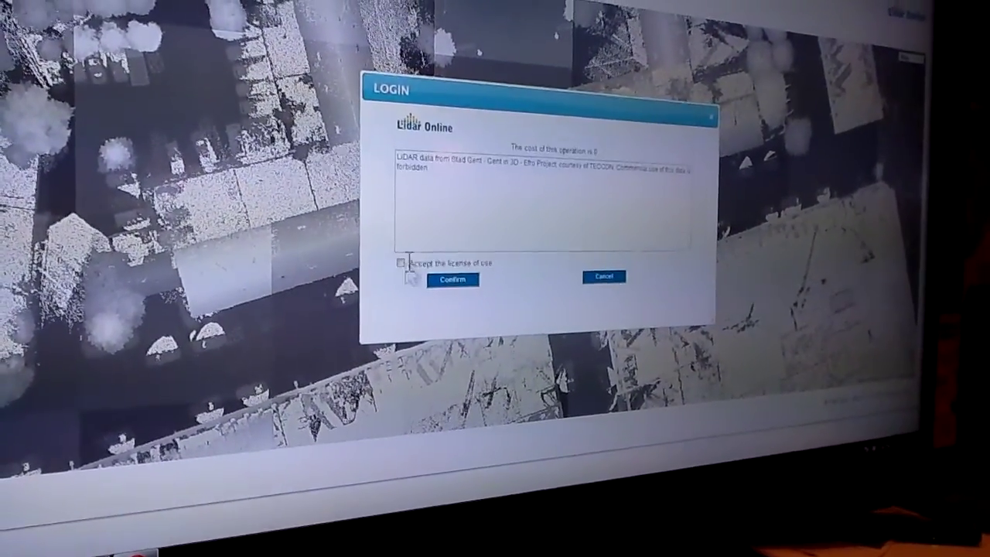
left_click(402, 259)
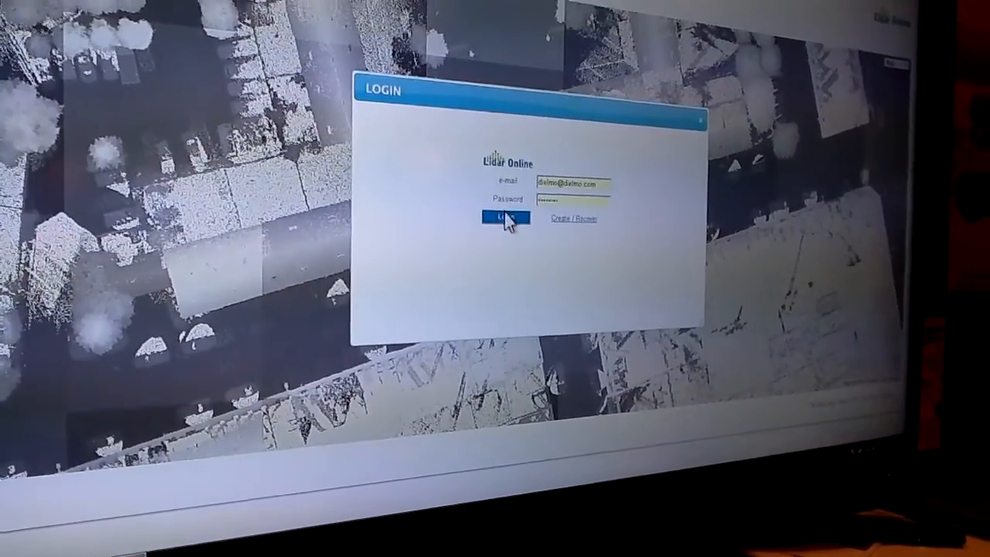
Submit the login again to continue with the visibility viewpoint on the Ghent map.
left_click(507, 221)
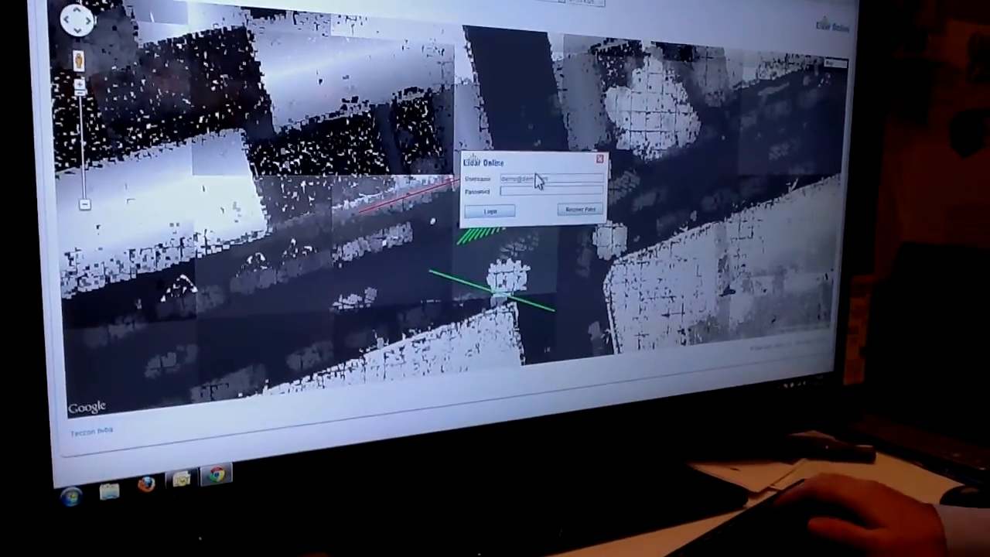
type("********")
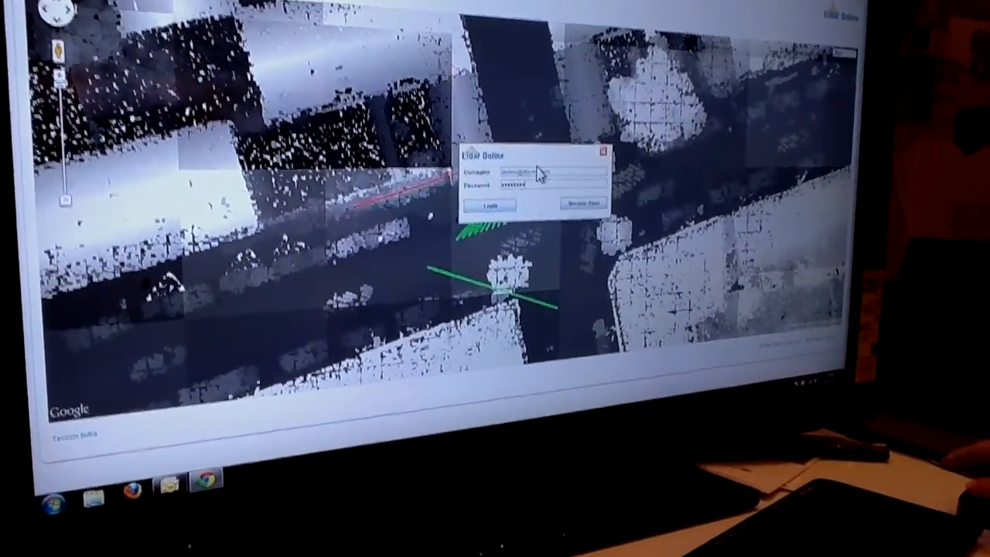
Submit the credentials and open the Tokyo mobile-LiDAR dataset over Rainbow Bridge.
left_click(494, 194)
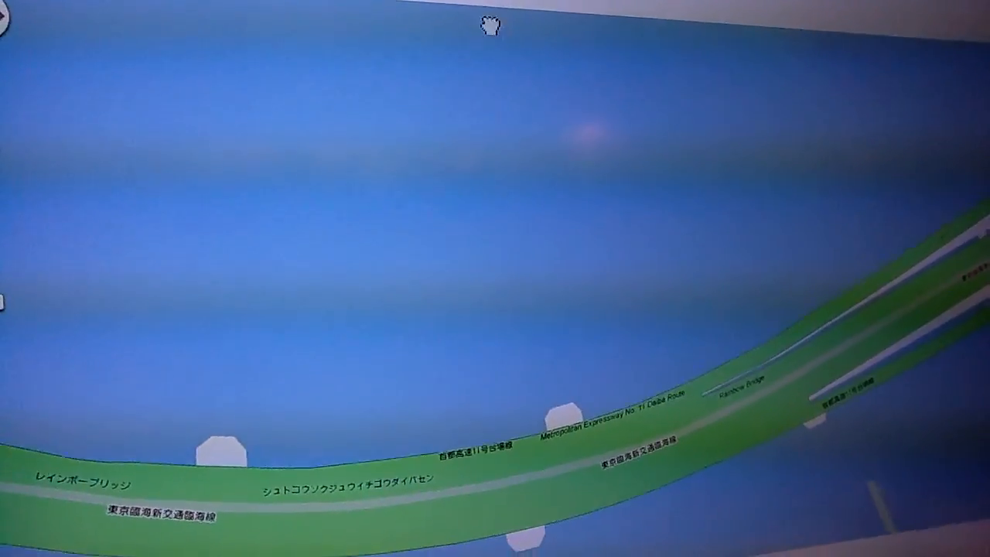
Show the photo list at a Rainbow Bridge camera marker and highlight the first photo's latitude.
left_click_drag(490, 26, 494, 0)
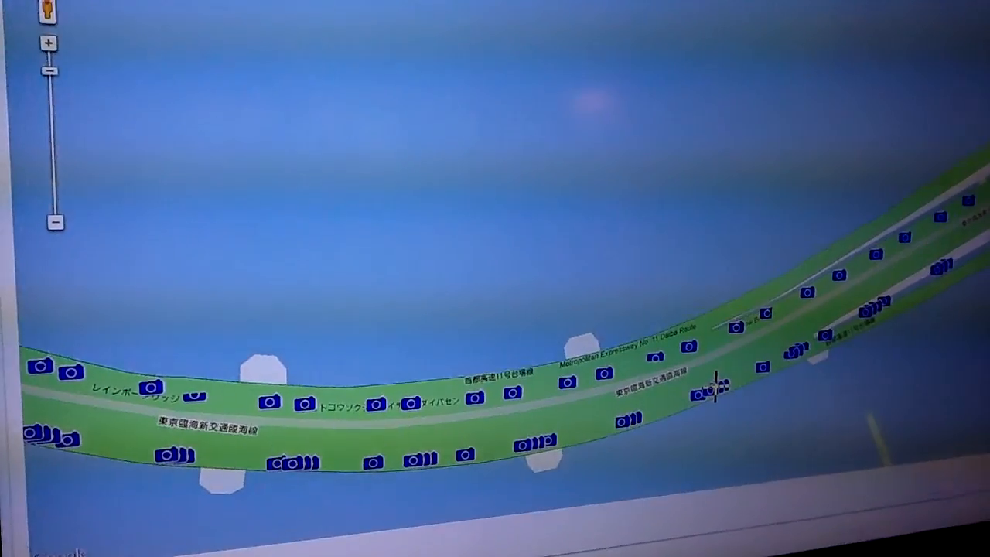
left_click(659, 379)
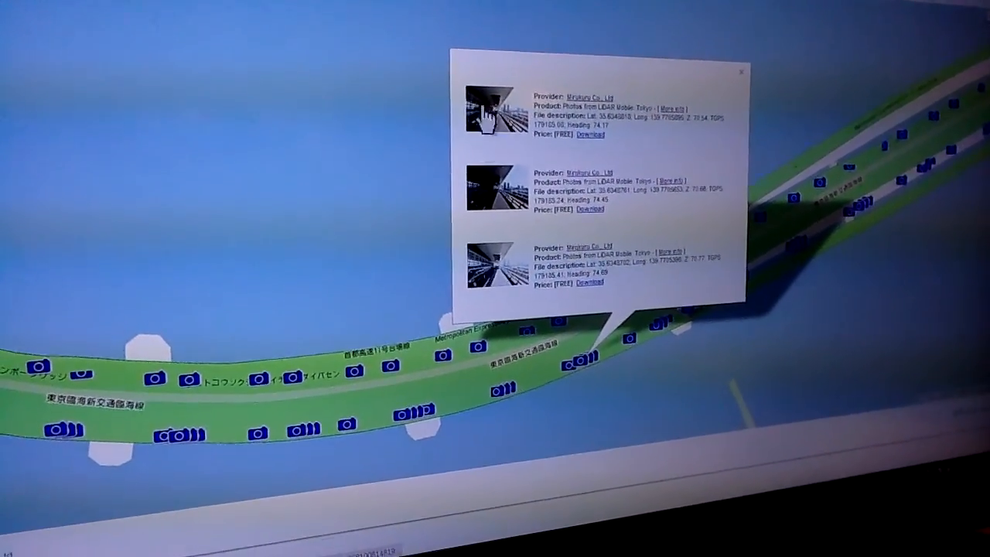
left_click_drag(563, 124, 618, 124)
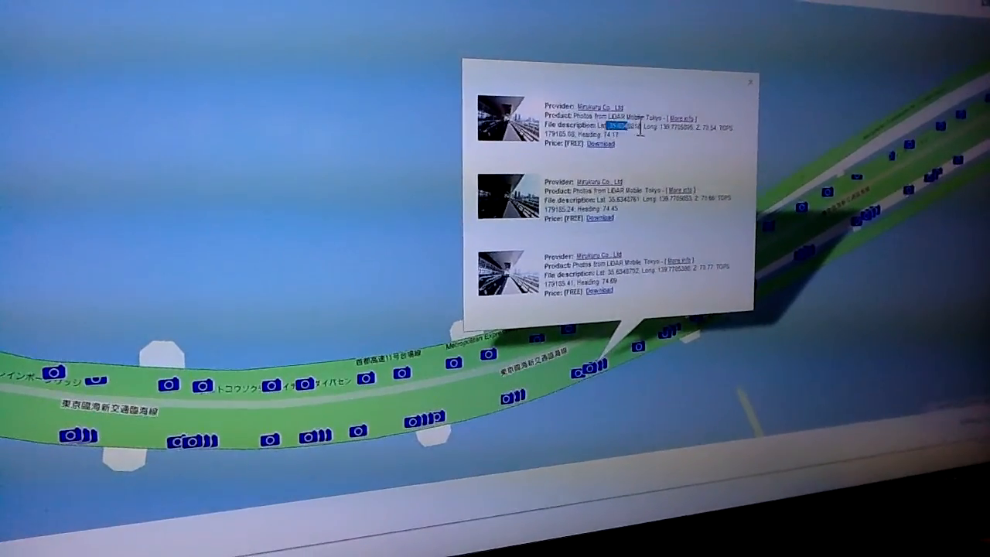